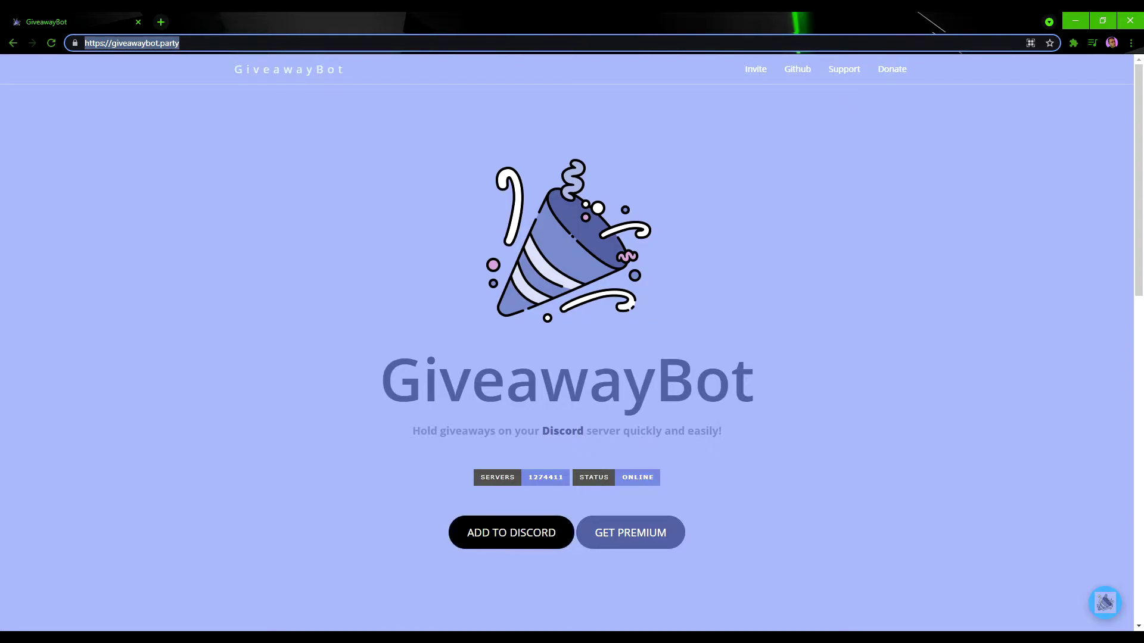
Add GiveawayBot to the The Bean Room server, authorize its access and complete the human verification check.
click(511, 533)
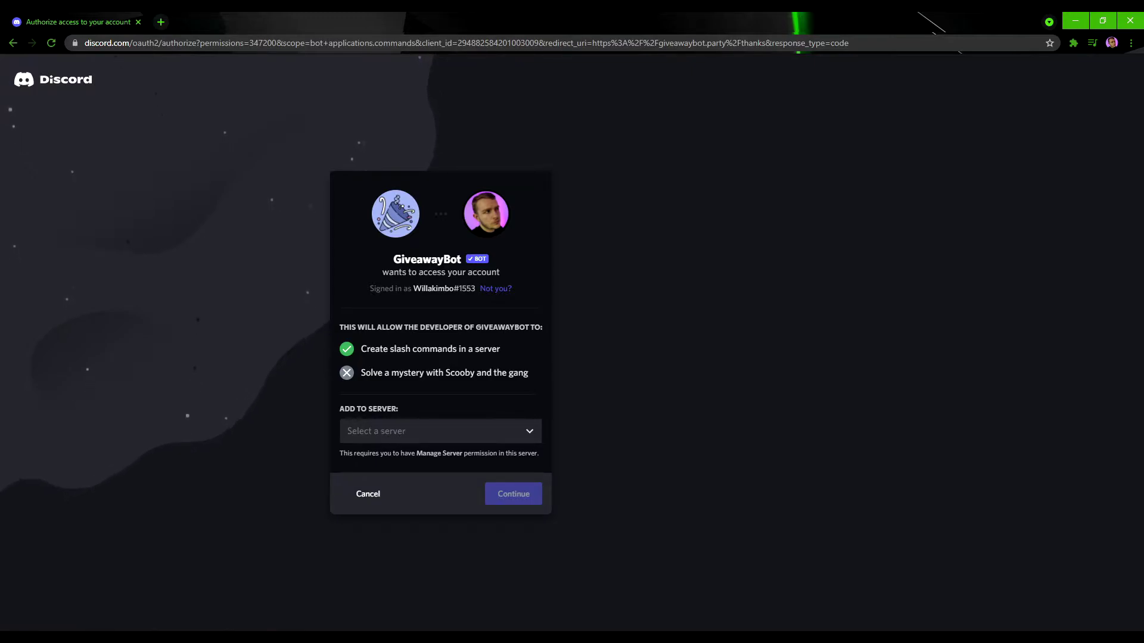
click(441, 431)
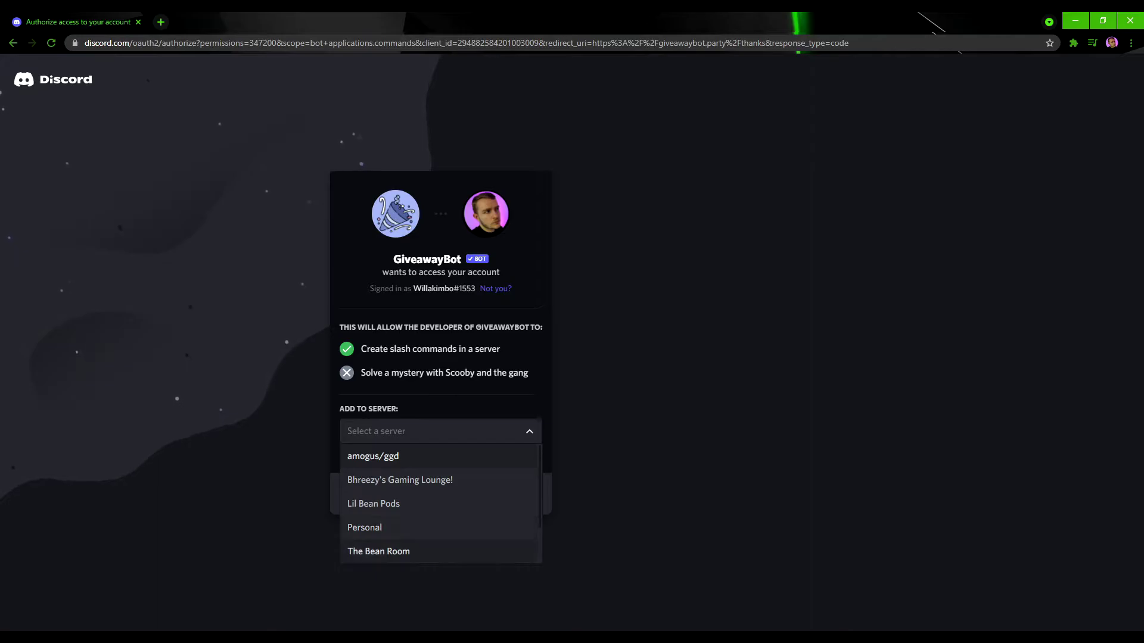
click(378, 551)
click(517, 493)
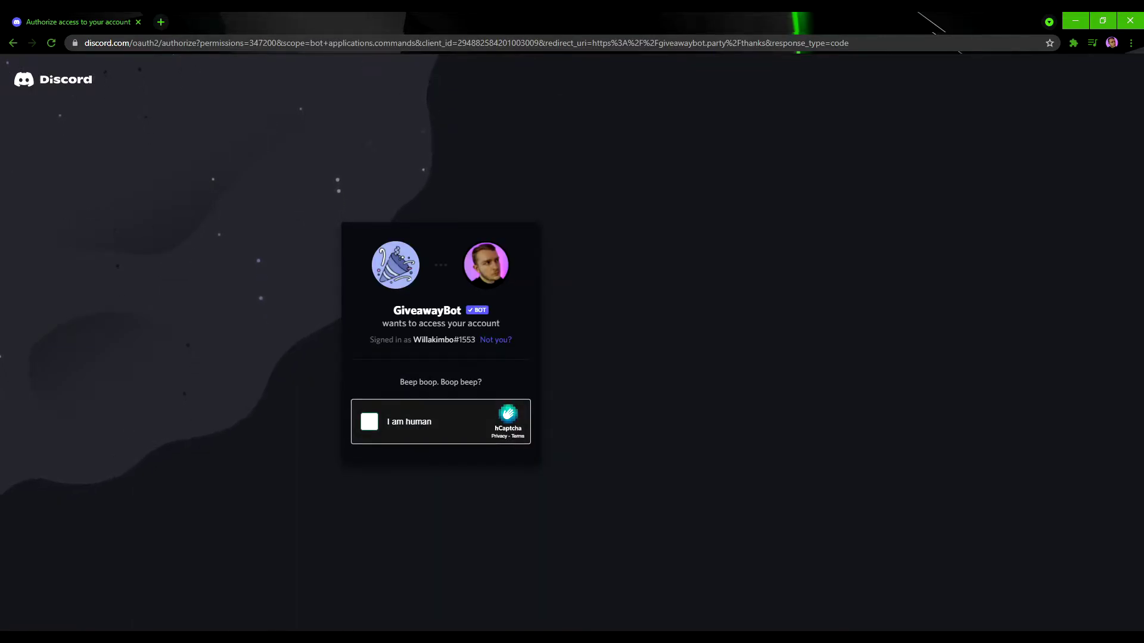
click(370, 422)
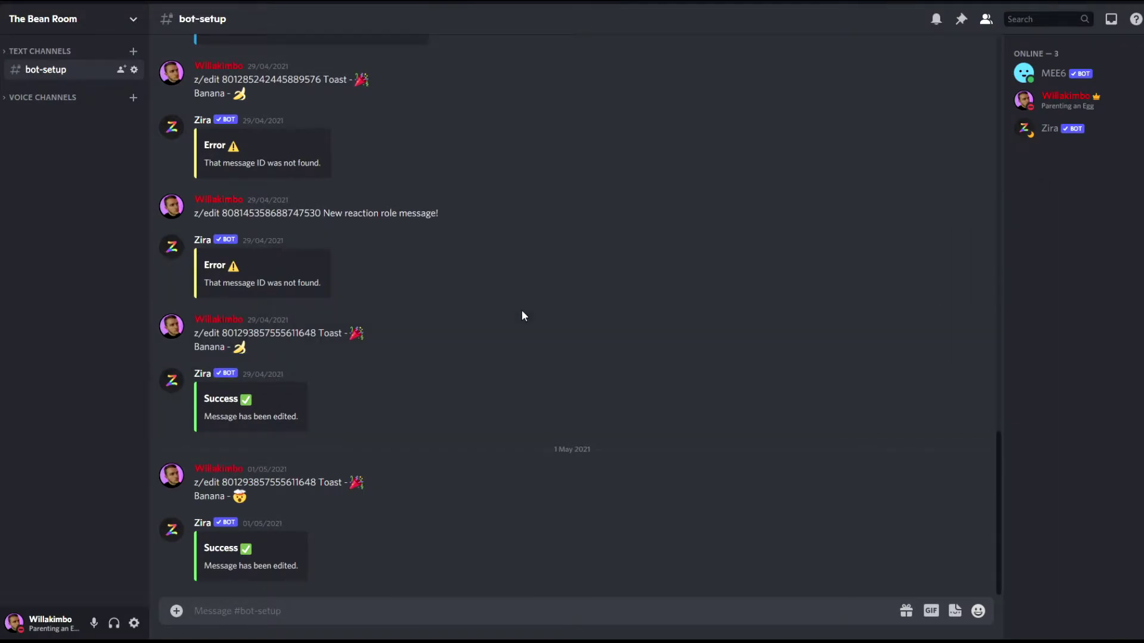
Switch to Discord and give the GiveawayBot member access to the private bot-setup channel.
click(133, 70)
click(259, 88)
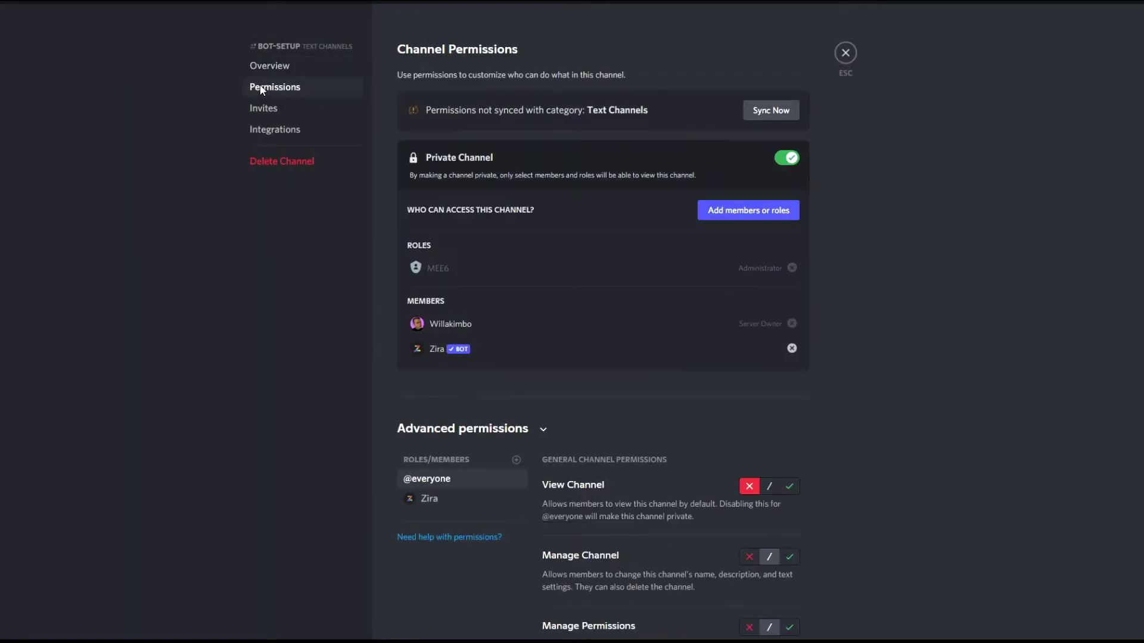
click(742, 217)
scroll(597, 310, down, 3)
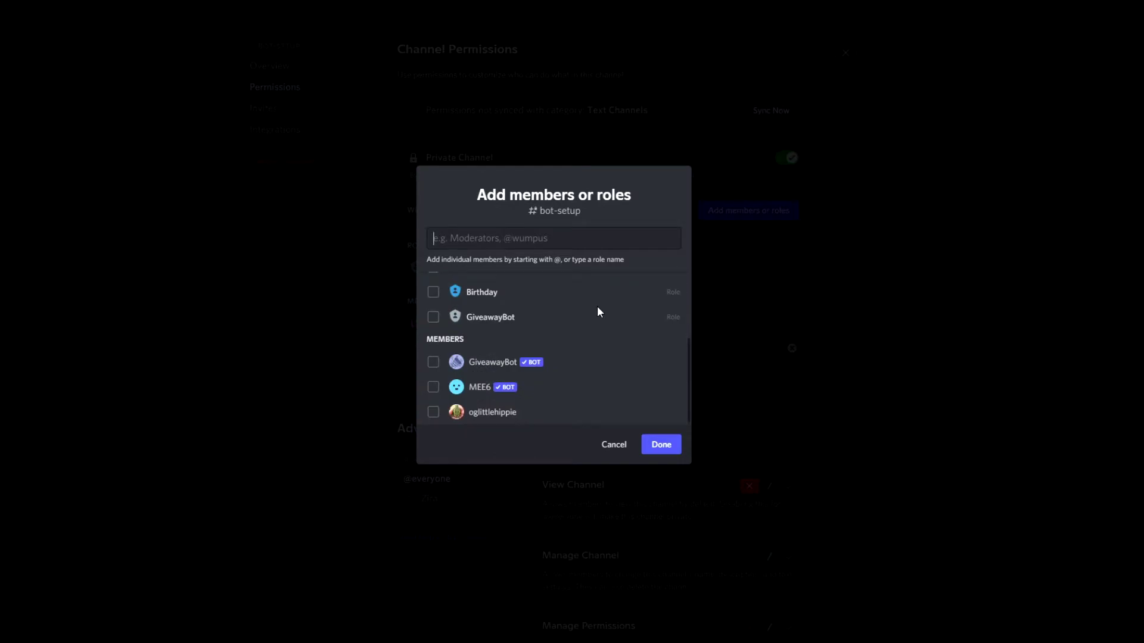
click(510, 366)
click(660, 444)
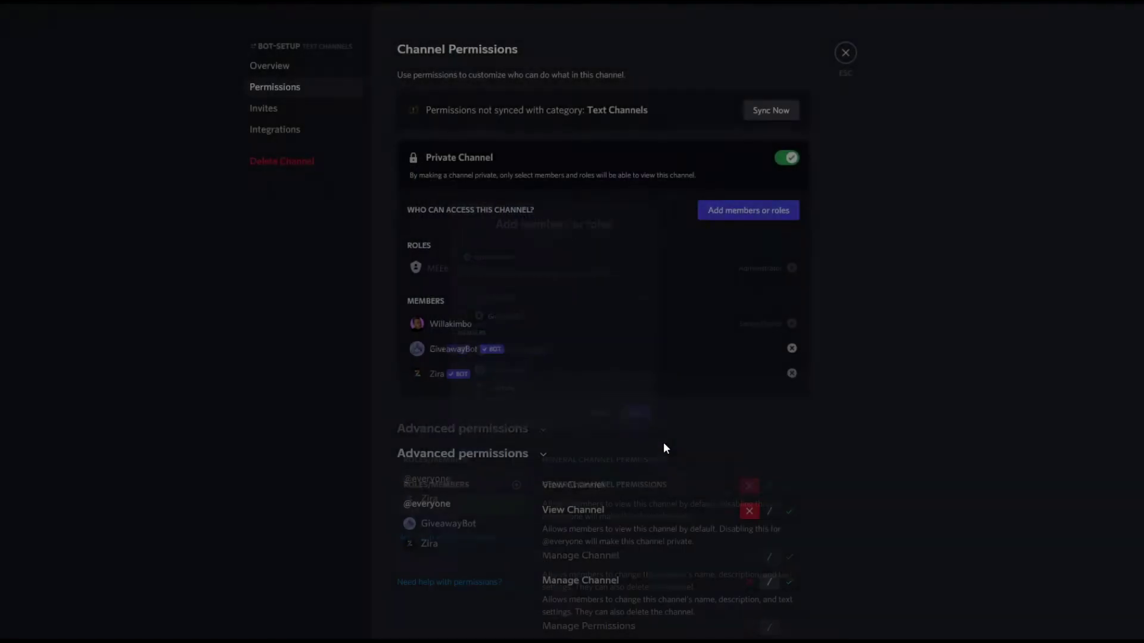
click(845, 53)
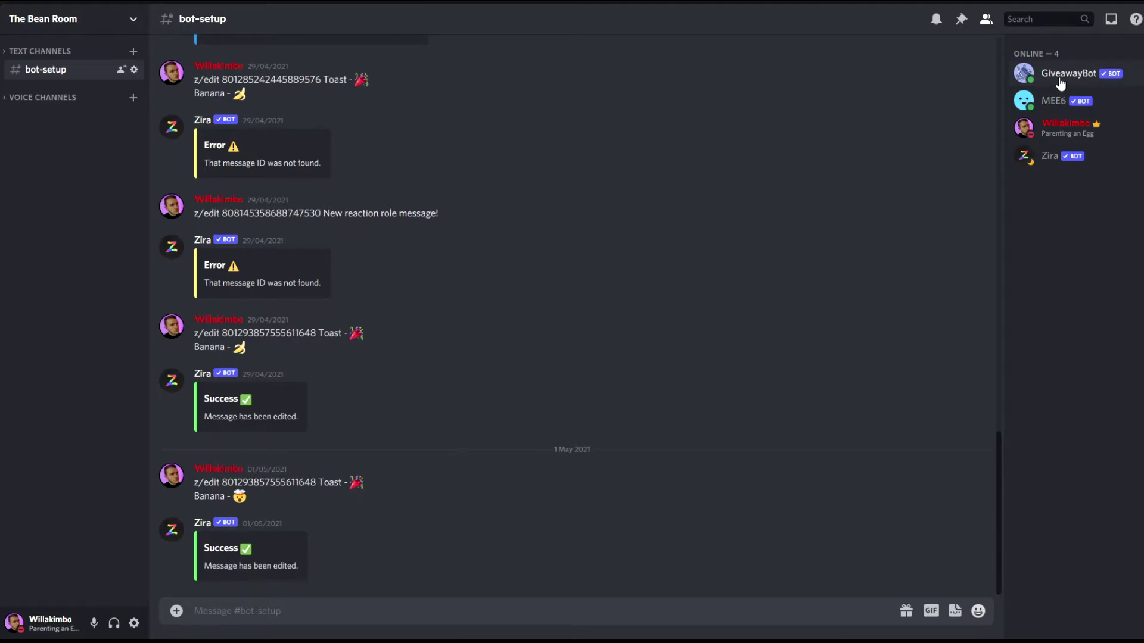
Begin setting up a giveaway in bot-setup with the !gcreate command and choose #general as its channel.
click(325, 608)
text(!gcreate)
key(Return)
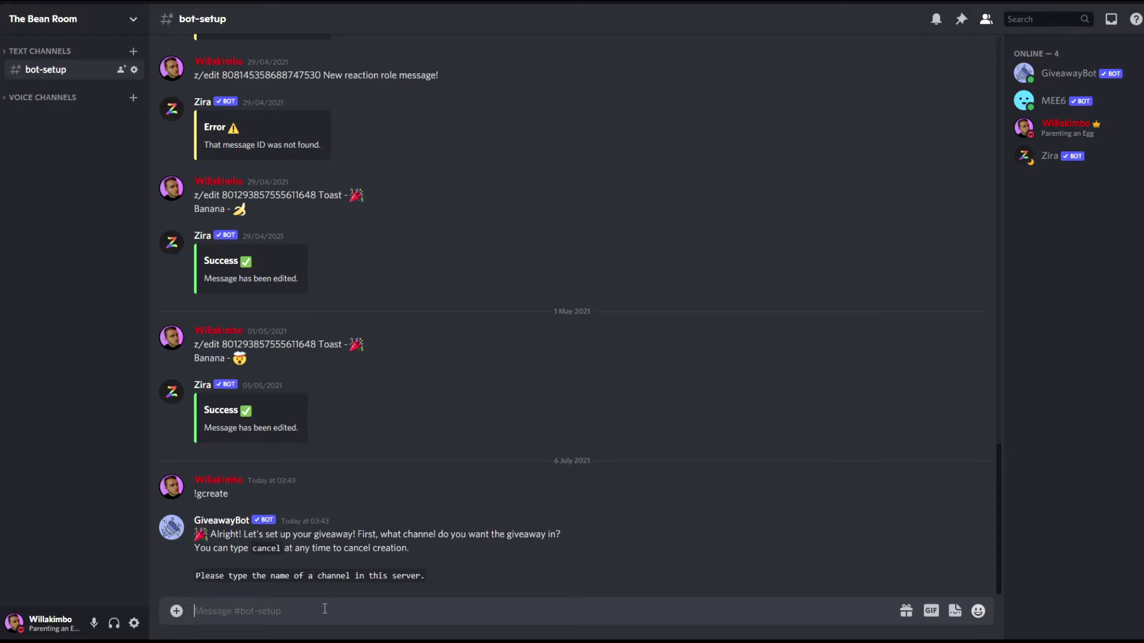
text(#g)
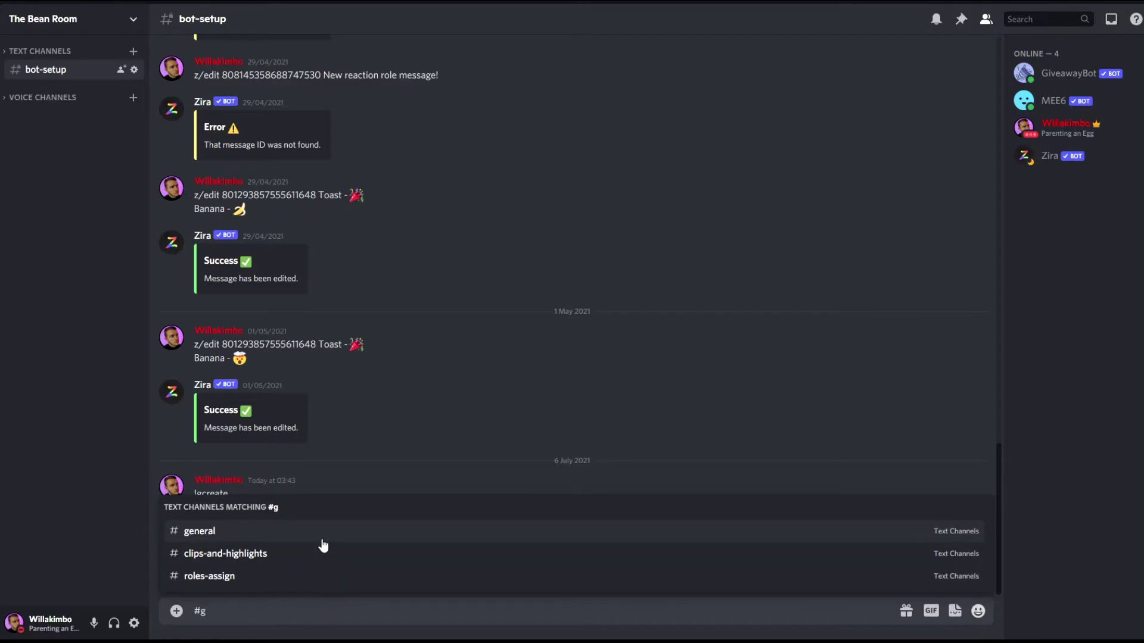
click(322, 536)
key(Return)
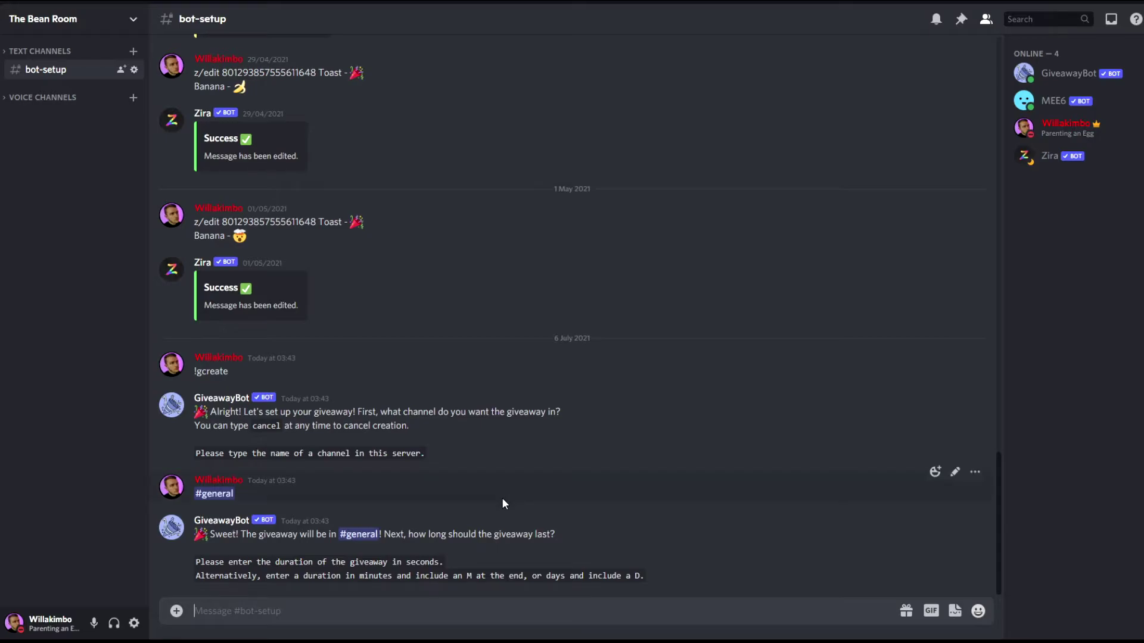
Answer the bot's prompts with a giveaway duration of 10605 seconds and 2 winners.
click(471, 612)
text(10605)
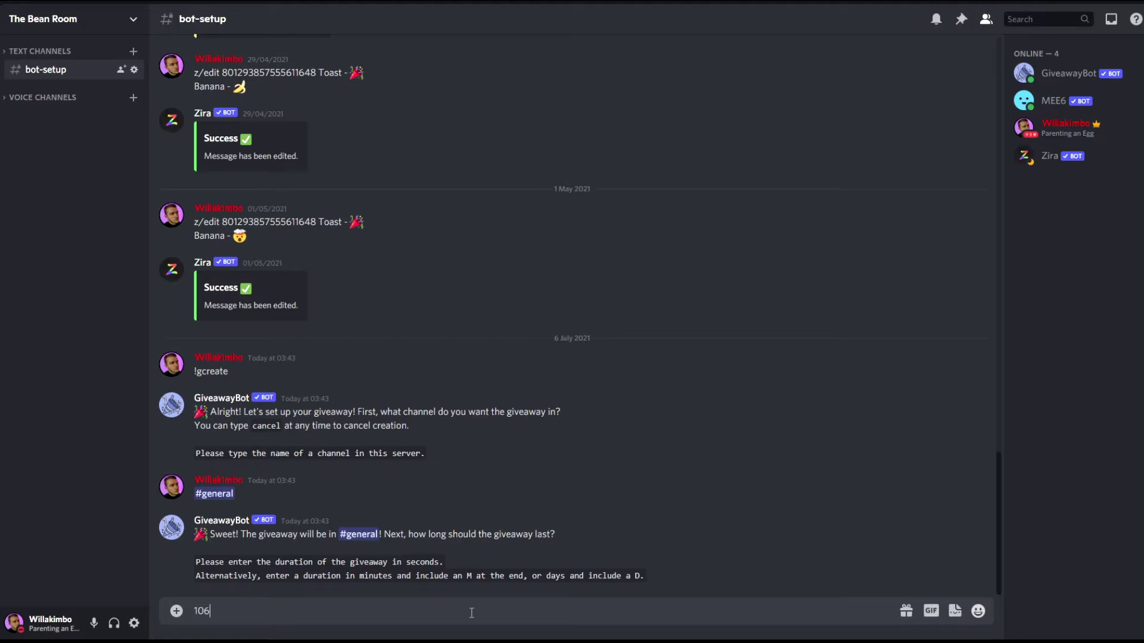
key(Return)
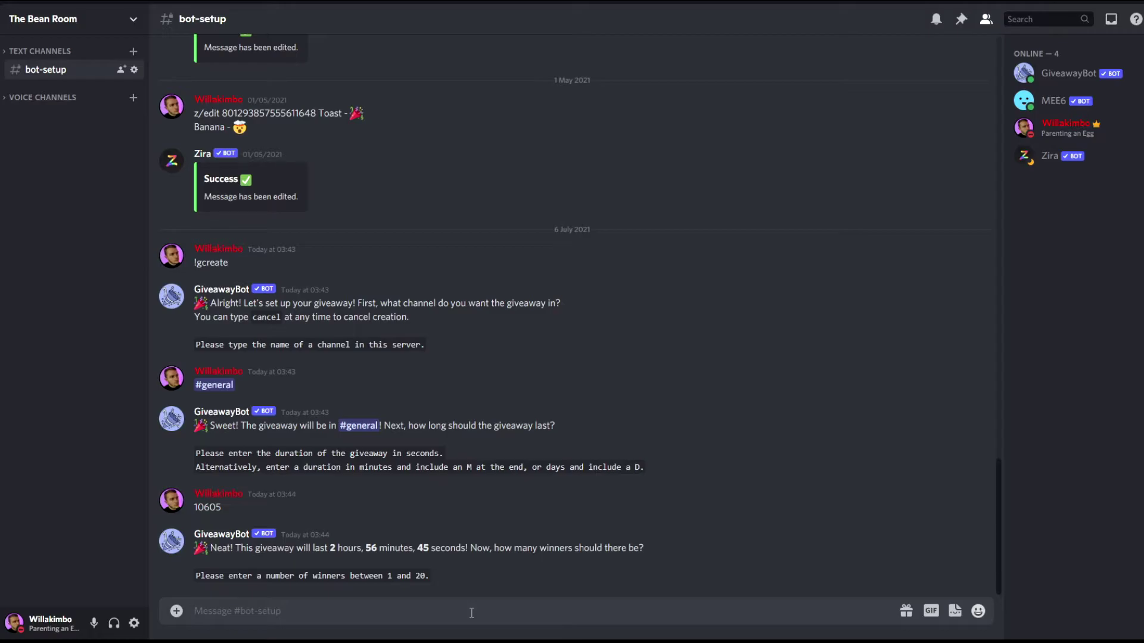
text(2)
key(Return)
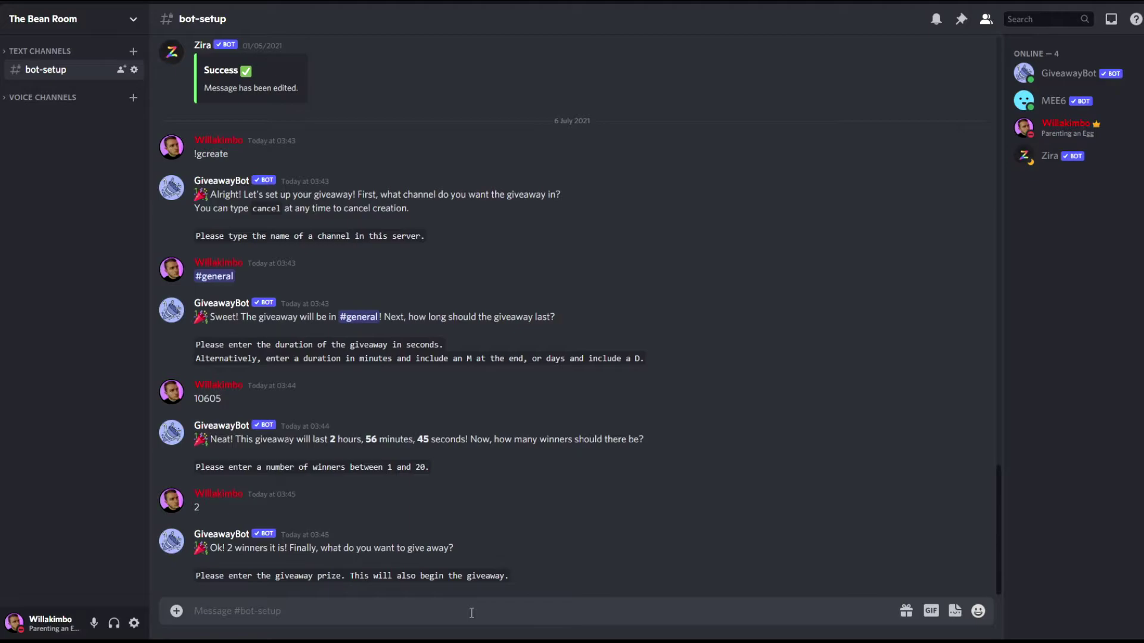
Launch the giveaway with the prize "steam voucher" and enter it in #general using the tada reaction.
text(steam voucher)
key(Return)
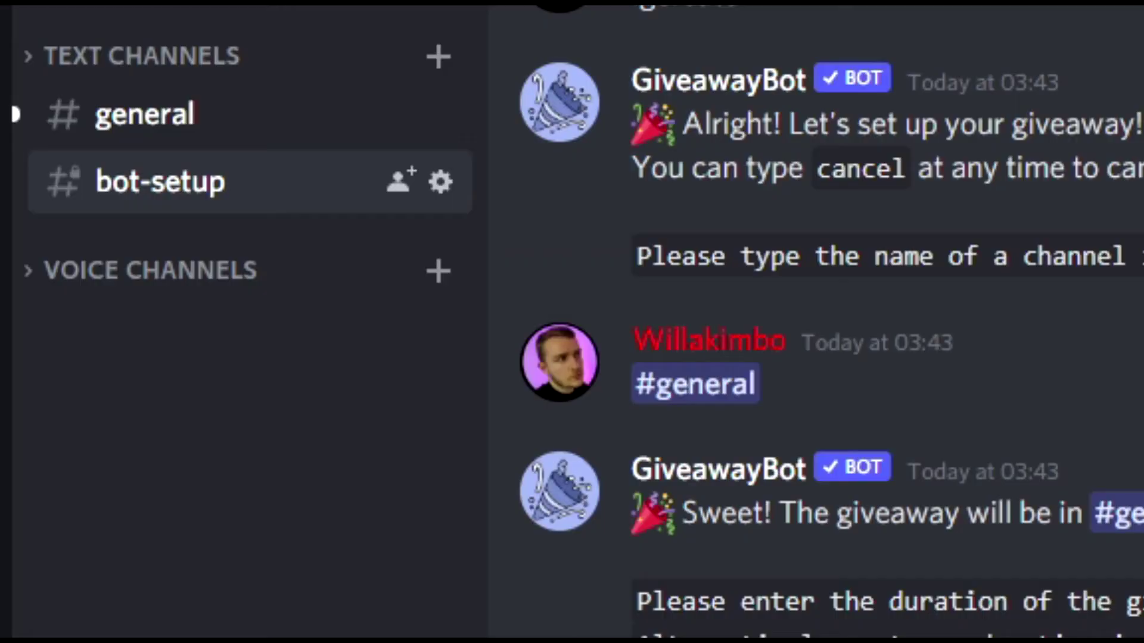
click(67, 72)
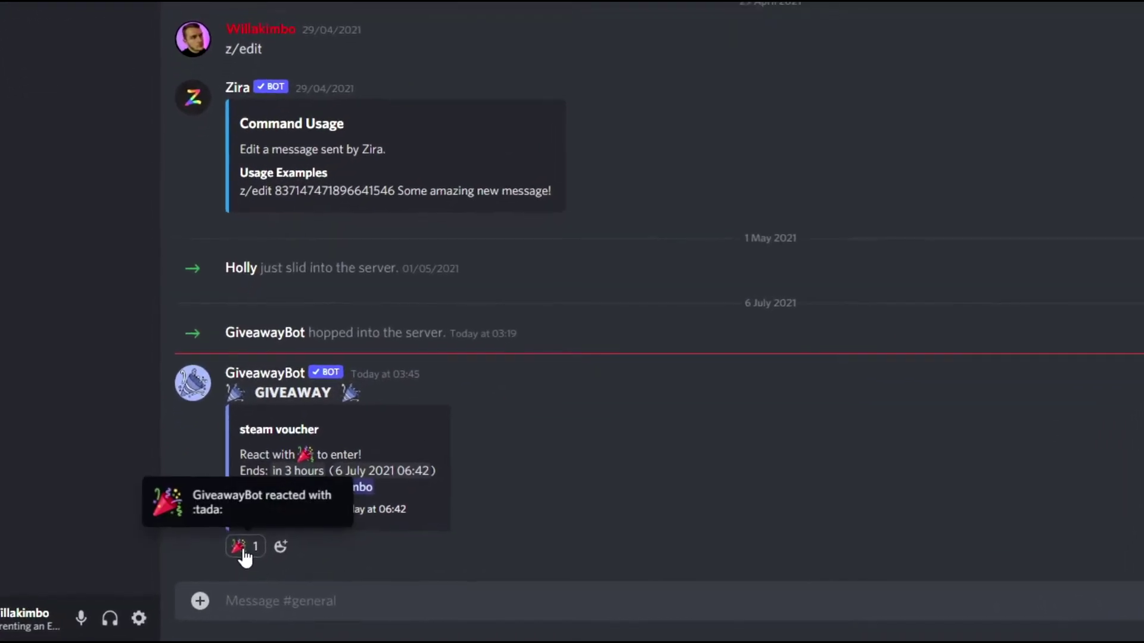
click(241, 548)
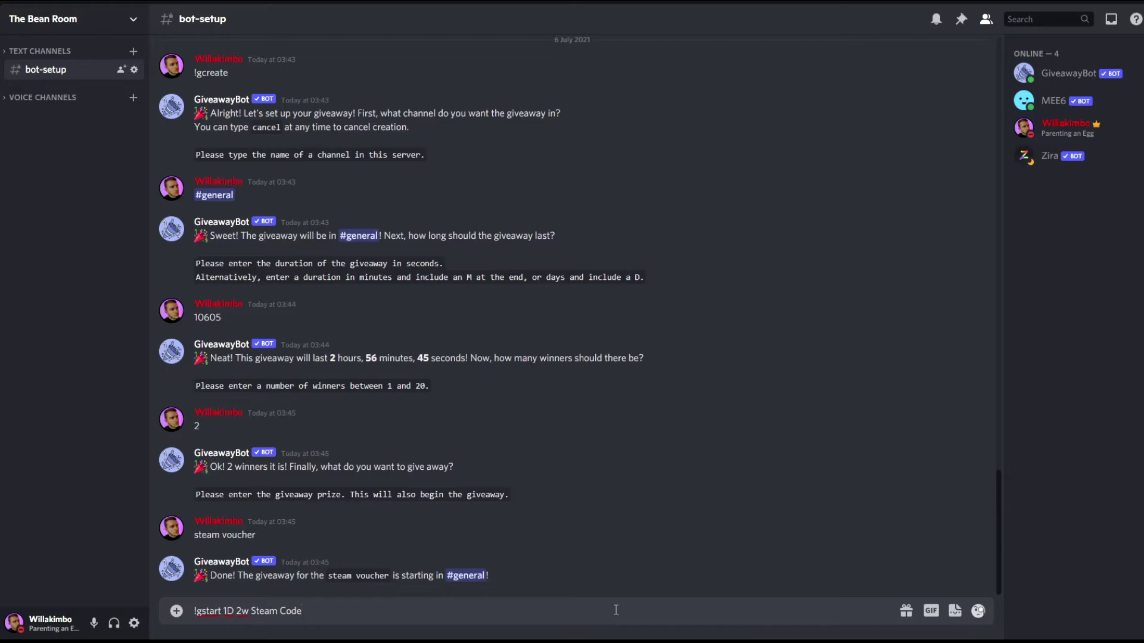
Start a one-day, two-winner giveaway in bot-setup by sending "!gstart 1D 2w Steam Code".
key(Return)
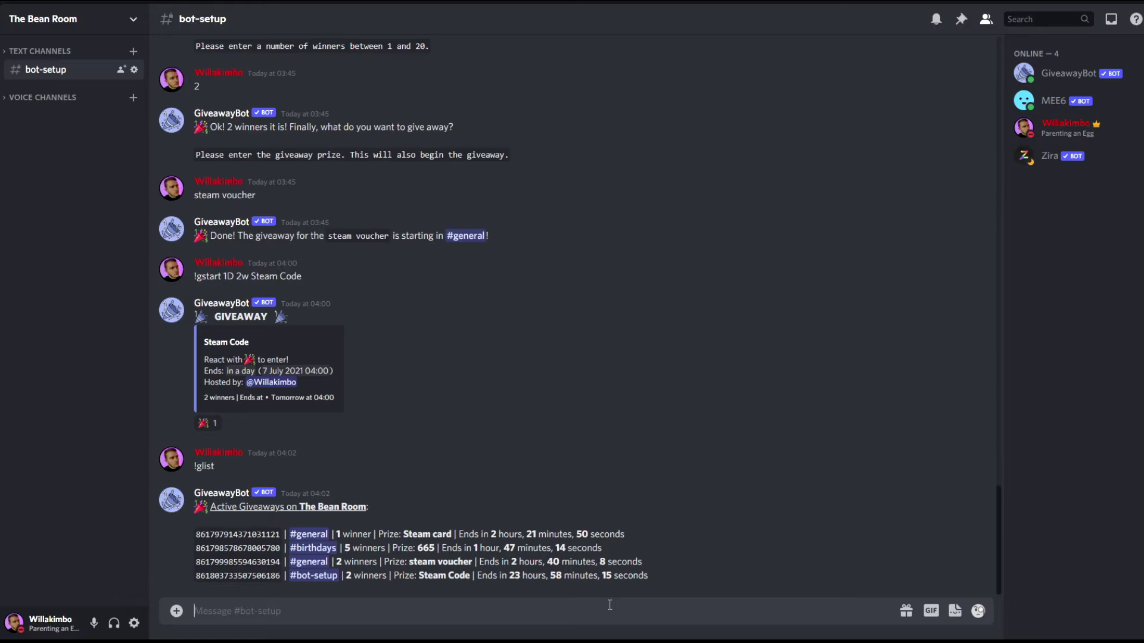
End the most recent giveaway in bot-setup with !gend and open the #general channel.
text(!gend)
key(Return)
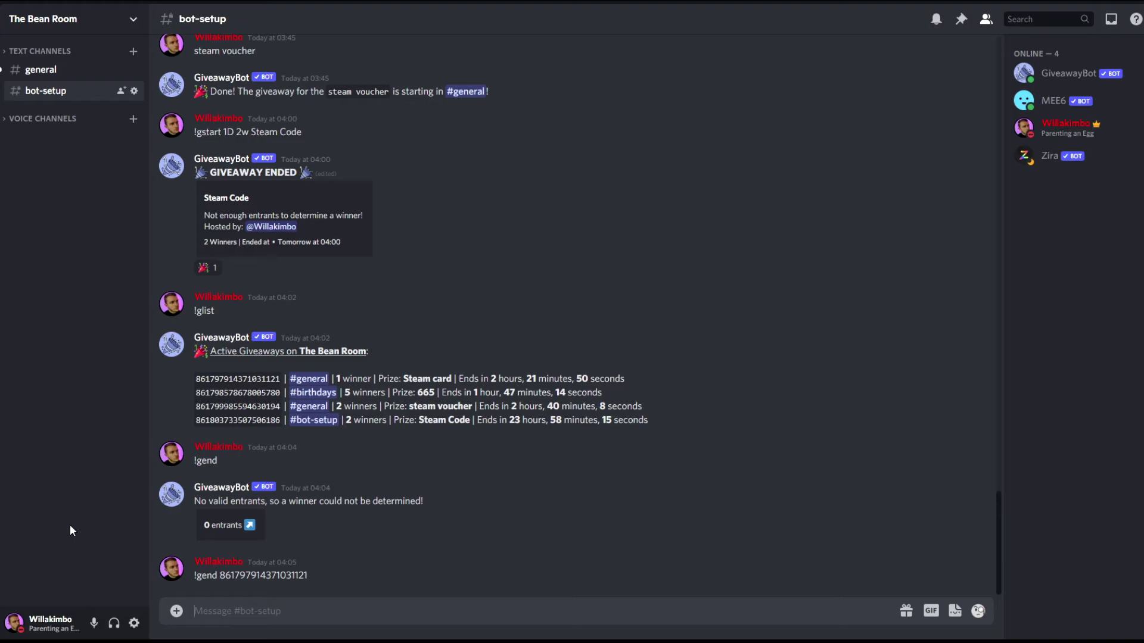
click(51, 72)
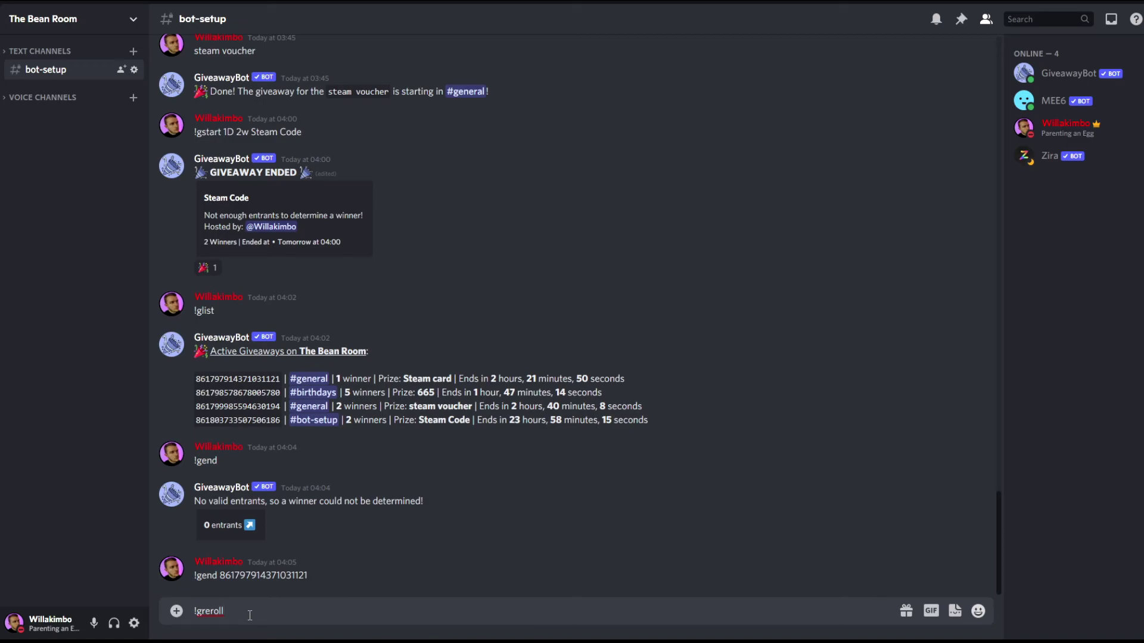
Replace the unsent !greroll command in bot-setup with !ghelp and send it to request the bot's command list.
key(BackSpace)
key(BackSpace)
key(BackSpace)
key(BackSpace)
key(BackSpace)
key(BackSpace)
text(help)
key(Return)
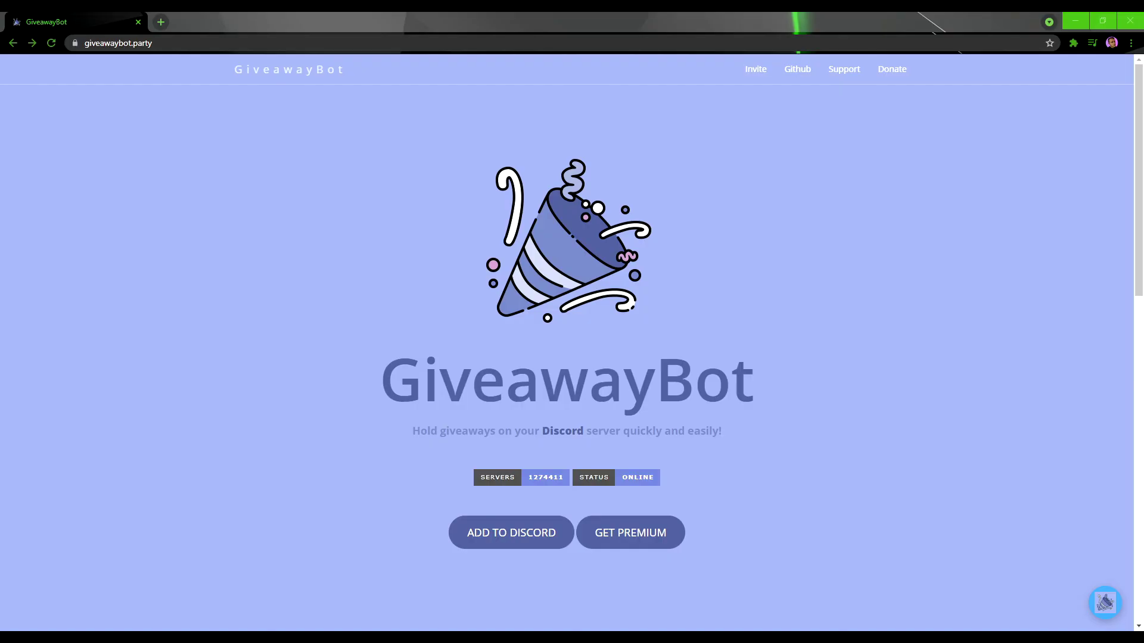
Switch to the GiveawayBot website, examine the full premium membership benefits on Patreon, and return to the home page.
click(661, 534)
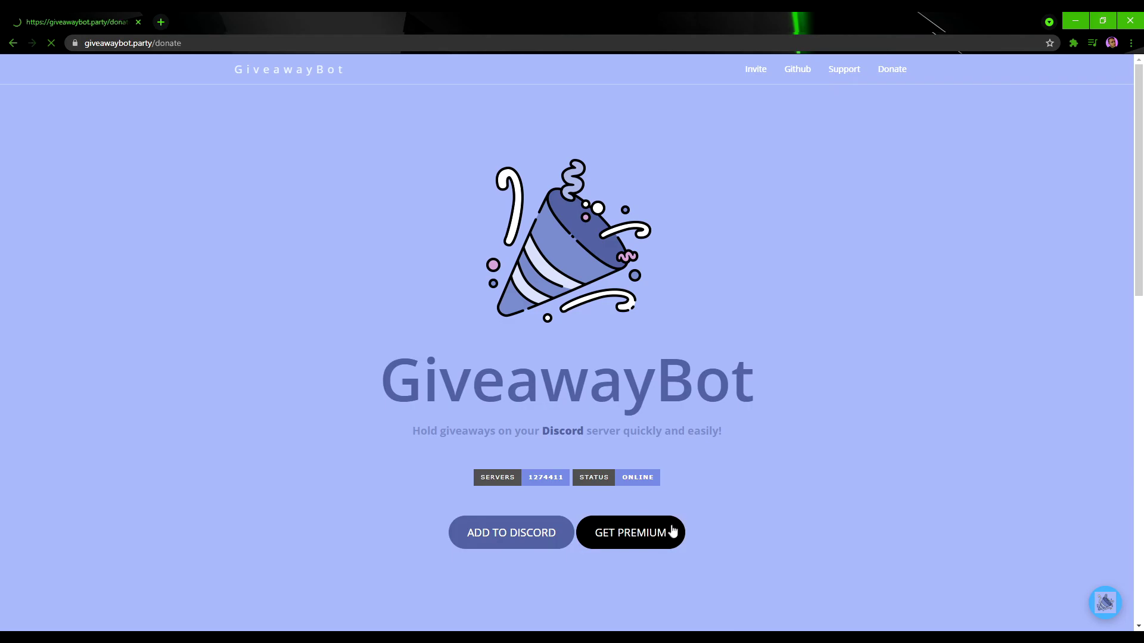
scroll(732, 441, down, 2)
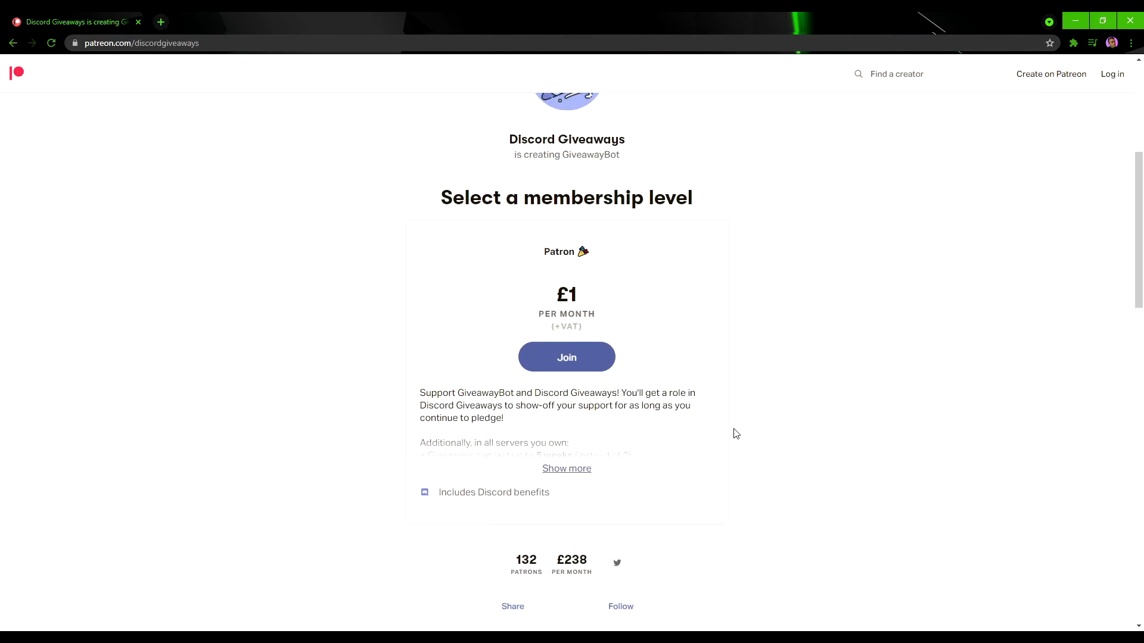
click(578, 440)
scroll(551, 389, down, 1)
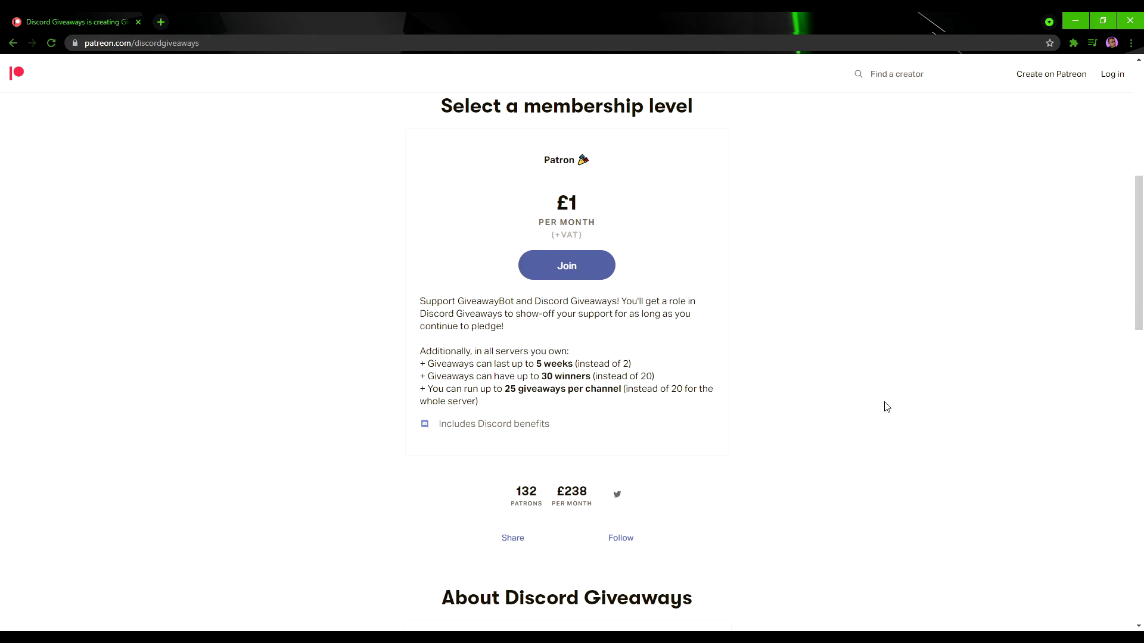
key(alt+Left)
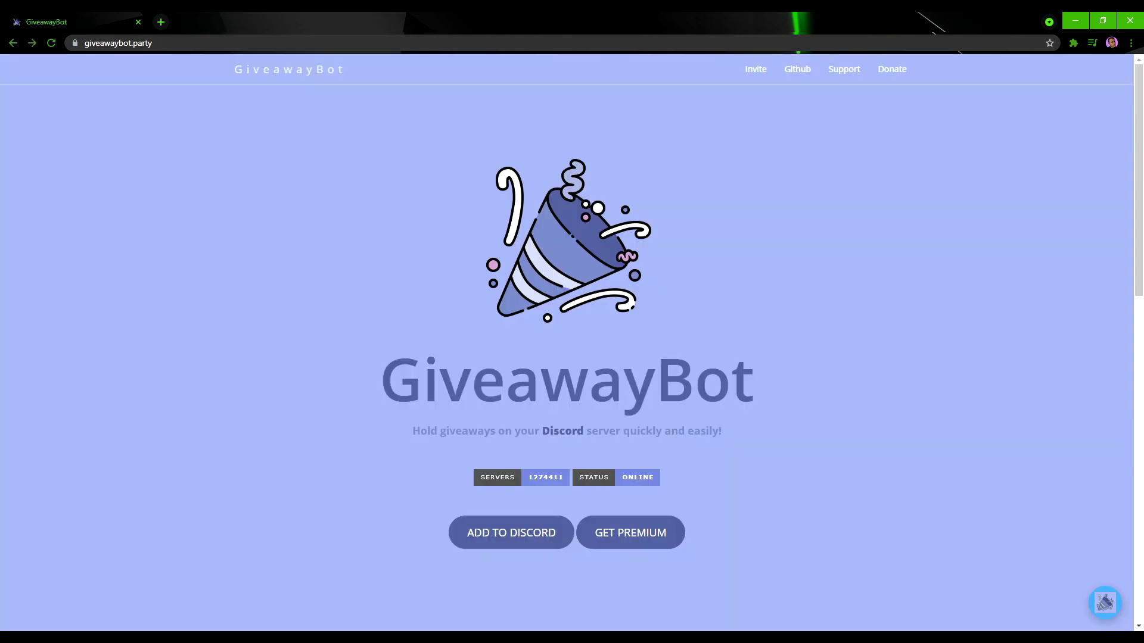